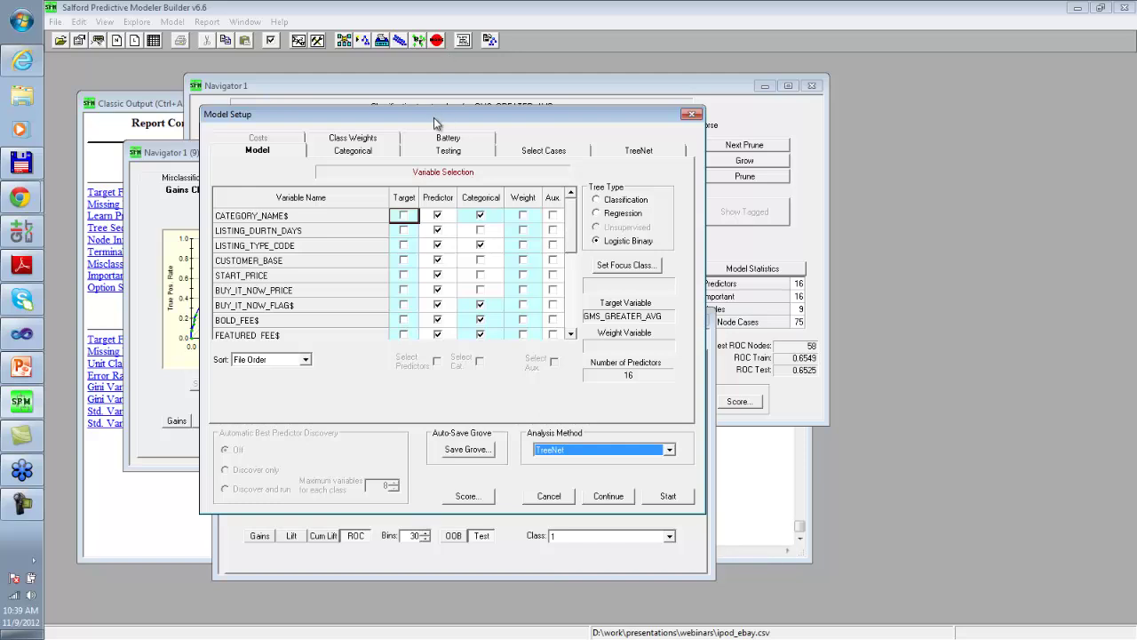
Review the TreeNet model's variable selection, Logistic Binary tree type and testing method.
{"action": "left_click_drag", "start_coordinate": [435, 119], "coordinate": [356, 122]}
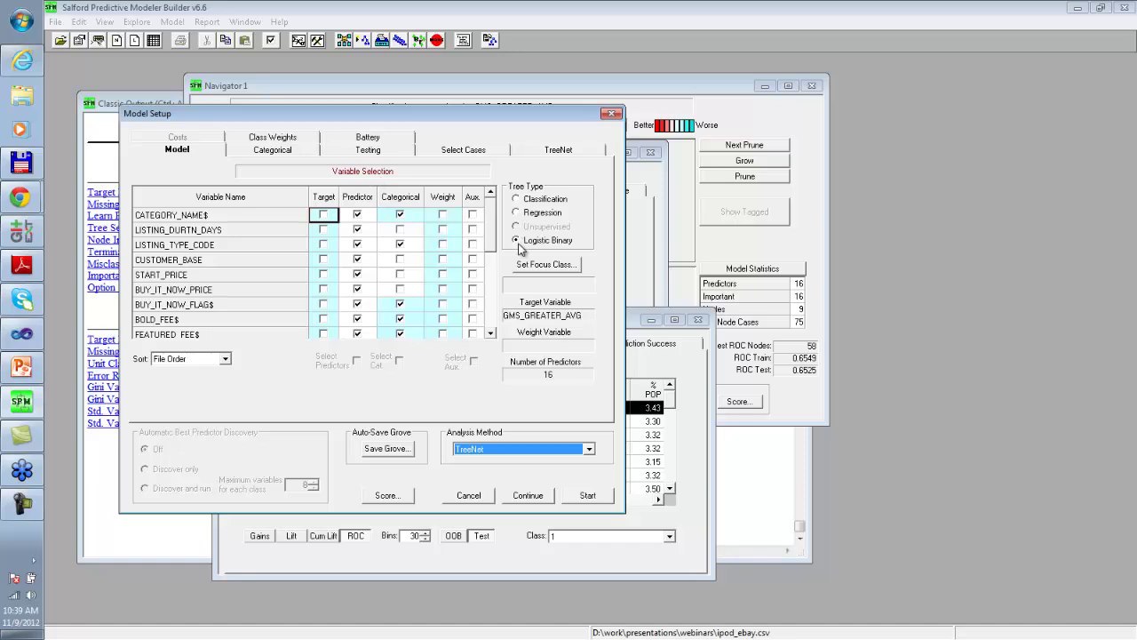
{"action": "left_click_drag", "start_coordinate": [492, 233], "coordinate": [497, 336]}
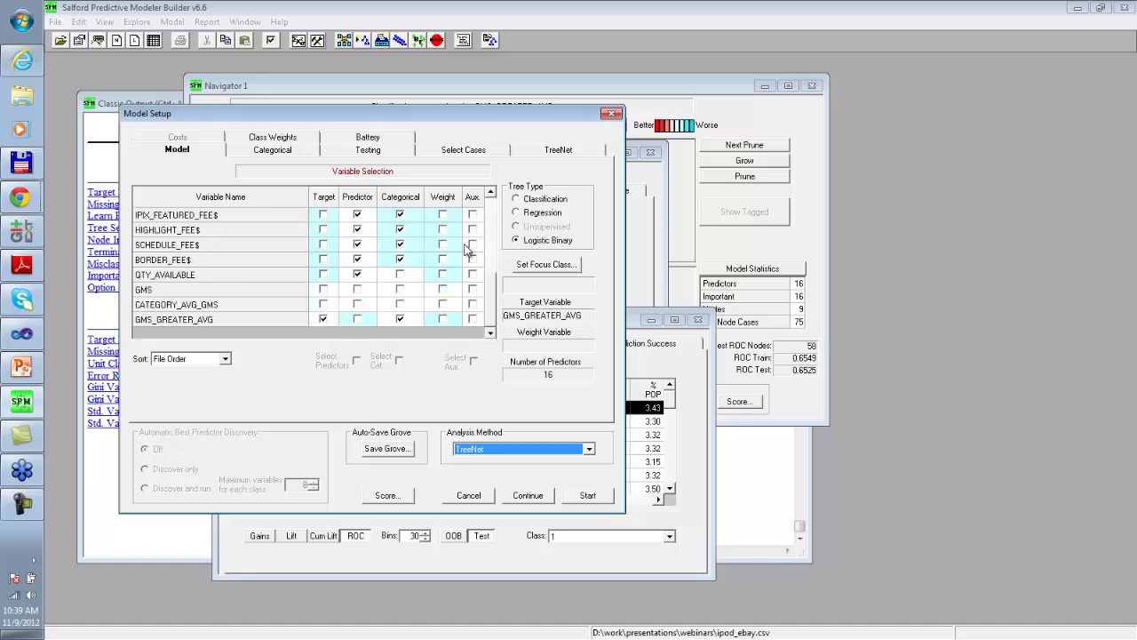
{"action": "left_click", "coordinate": [524, 246]}
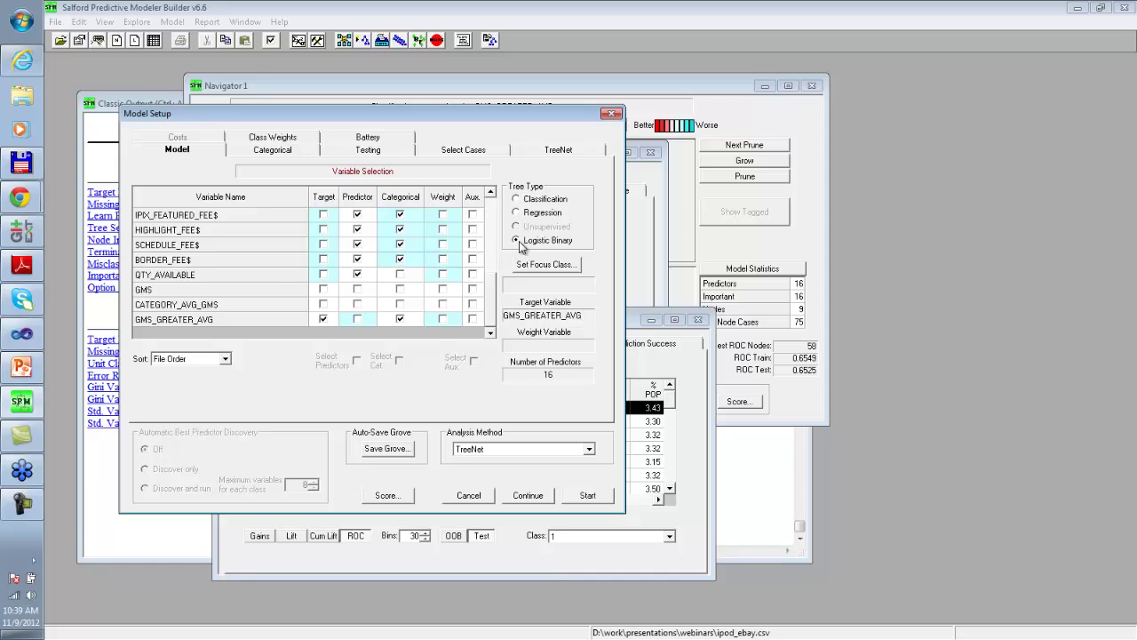
{"action": "left_click_drag", "start_coordinate": [491, 312], "coordinate": [500, 231]}
{"action": "left_click", "coordinate": [367, 151]}
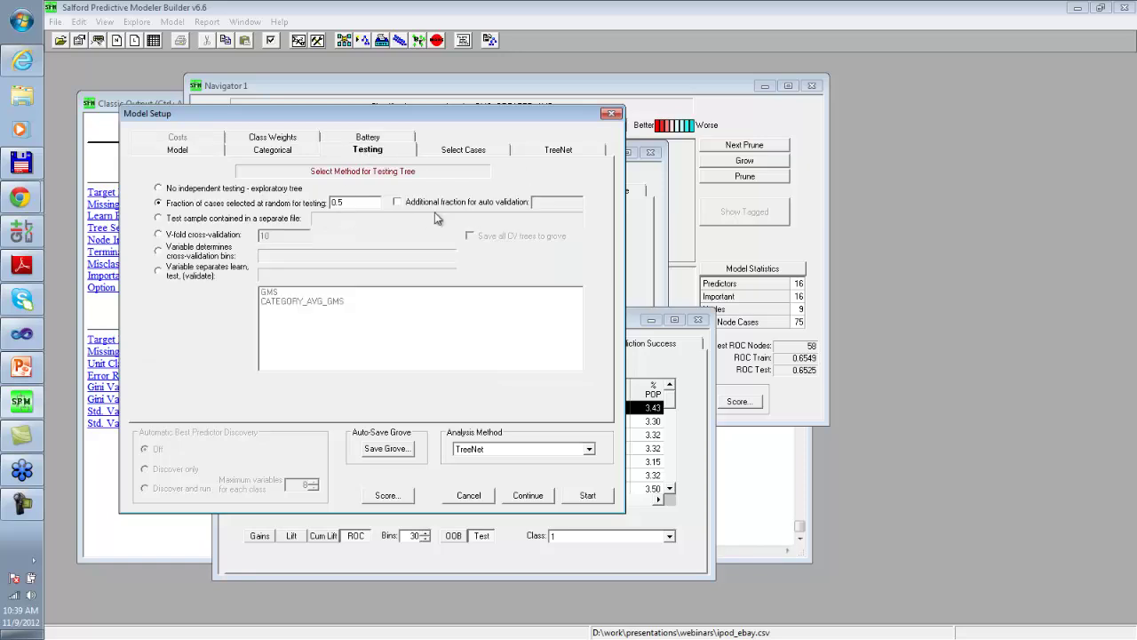
Set the TreeNet learnrate to .1 and the optimal logistic model selection criterion to ROC area, and build the model.
{"action": "left_click", "coordinate": [552, 153]}
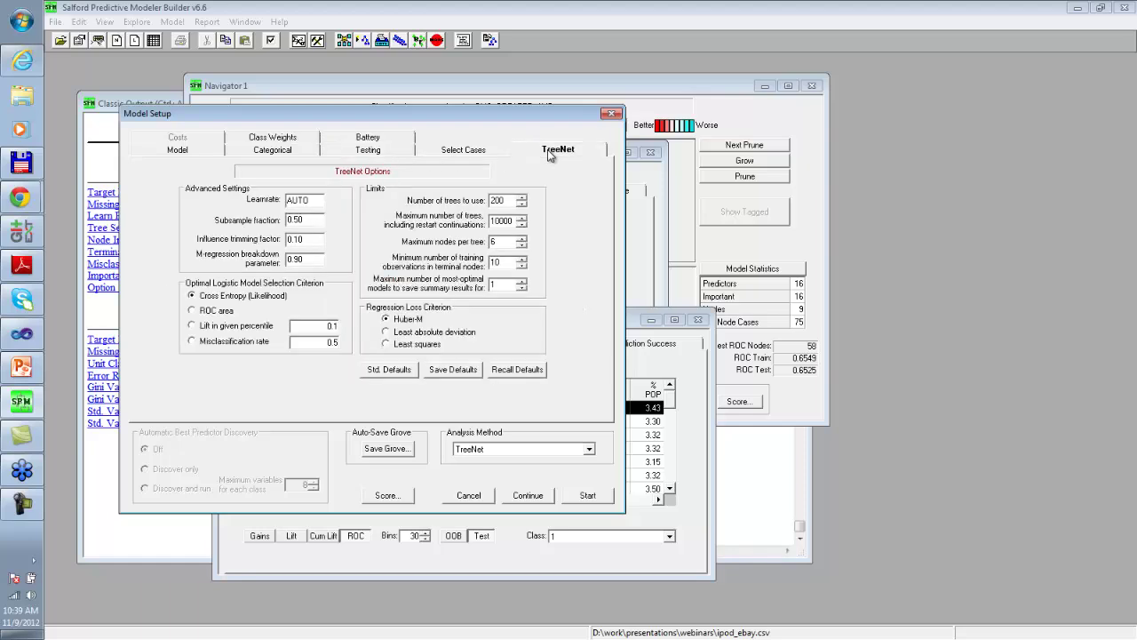
{"action": "left_click_drag", "start_coordinate": [322, 200], "coordinate": [288, 200]}
{"action": "type", "text": ".1"}
{"action": "left_click", "coordinate": [510, 200]}
{"action": "left_click", "coordinate": [313, 221]}
{"action": "left_click", "coordinate": [313, 222]}
{"action": "left_click", "coordinate": [192, 311]}
{"action": "left_click", "coordinate": [568, 500]}
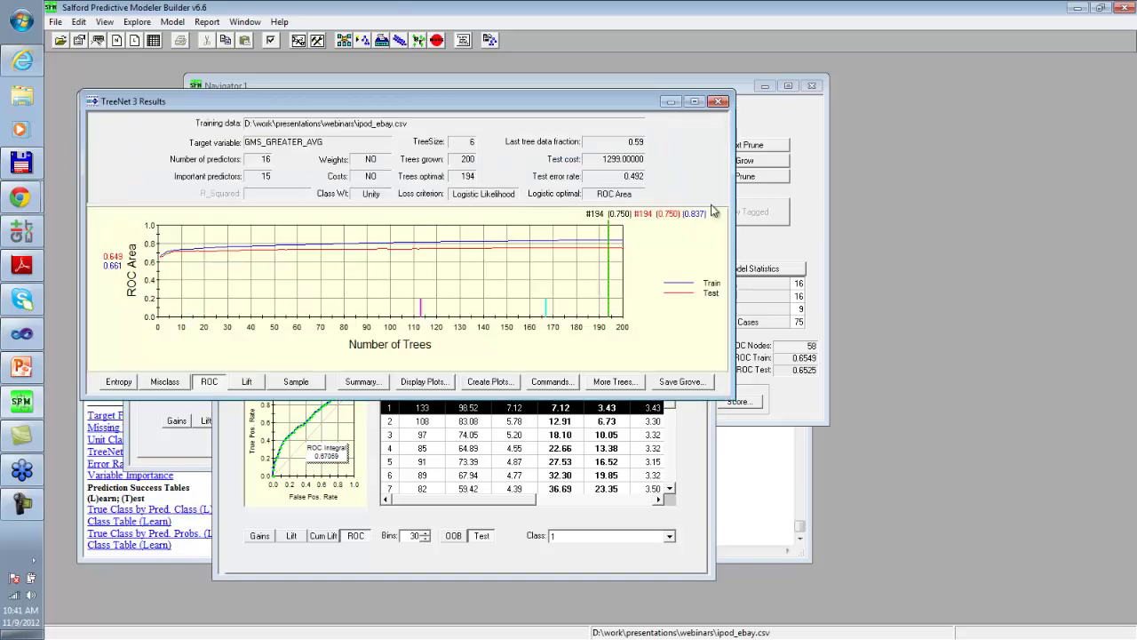
Open the summary of the optimal TreeNet model and display the ROC curve for the test sample.
{"action": "left_click_drag", "start_coordinate": [420, 108], "coordinate": [406, 154]}
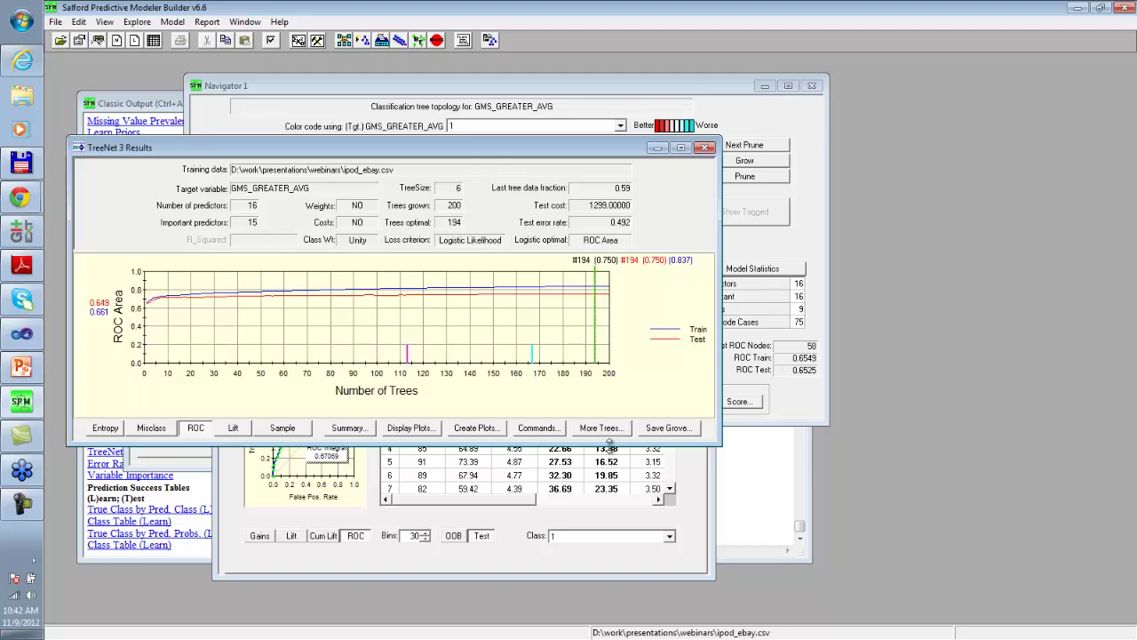
{"action": "left_click", "coordinate": [349, 428]}
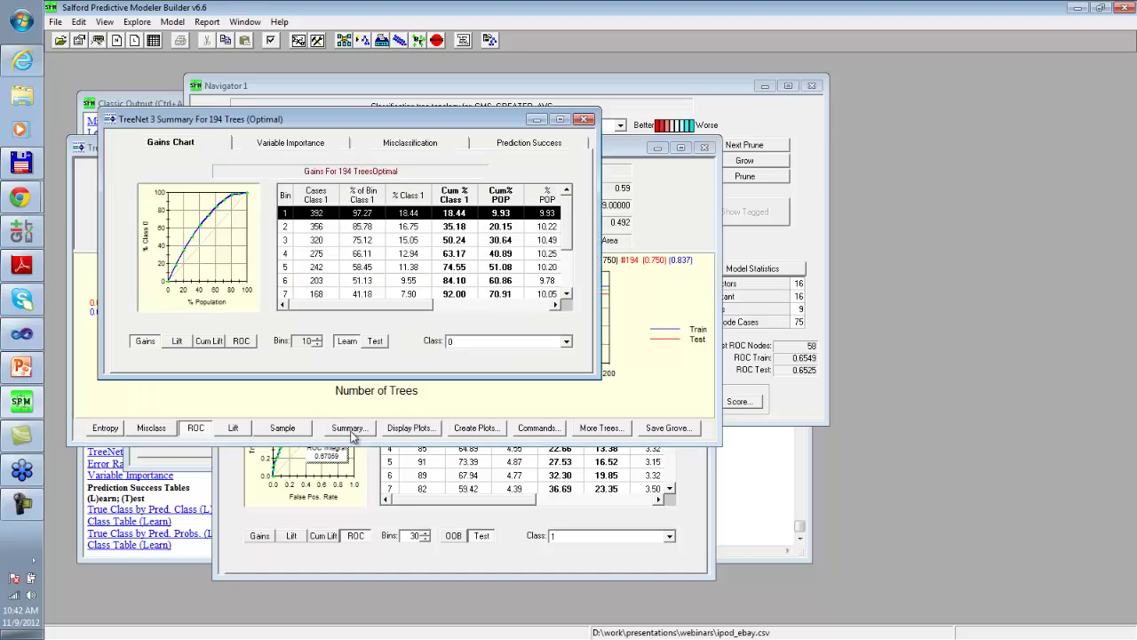
{"action": "left_click_drag", "start_coordinate": [347, 124], "coordinate": [592, 131]}
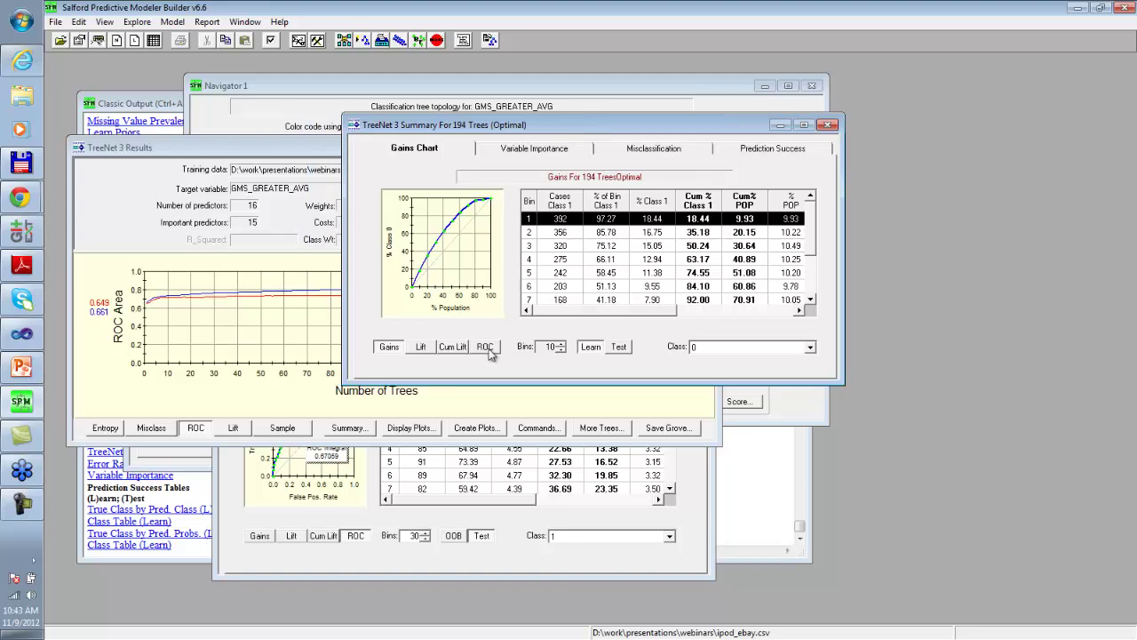
{"action": "left_click", "coordinate": [619, 347]}
{"action": "left_click", "coordinate": [486, 347]}
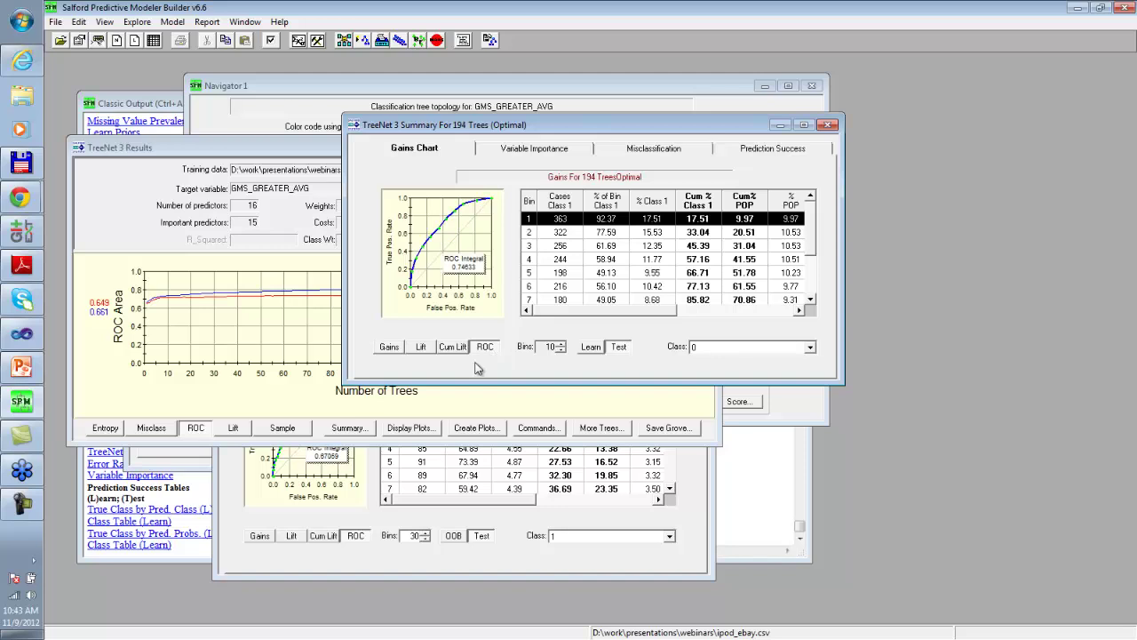
Increase the number of bins in the TreeNet summary's gains chart to 30.
{"action": "left_click", "coordinate": [561, 344]}
{"action": "left_click", "coordinate": [561, 343]}
{"action": "left_click", "coordinate": [561, 344]}
{"action": "left_click", "coordinate": [561, 344]}
{"action": "left_click", "coordinate": [561, 343]}
{"action": "left_click", "coordinate": [561, 344]}
{"action": "left_click", "coordinate": [561, 344]}
{"action": "left_click", "coordinate": [560, 344]}
{"action": "left_click", "coordinate": [561, 344]}
{"action": "left_click", "coordinate": [560, 344]}
{"action": "left_click", "coordinate": [560, 344]}
{"action": "left_click", "coordinate": [561, 343]}
{"action": "left_click", "coordinate": [561, 344]}
{"action": "left_click", "coordinate": [561, 343]}
{"action": "left_click", "coordinate": [560, 344]}
{"action": "left_click", "coordinate": [561, 343]}
{"action": "left_click", "coordinate": [560, 343]}
{"action": "left_click", "coordinate": [561, 344]}
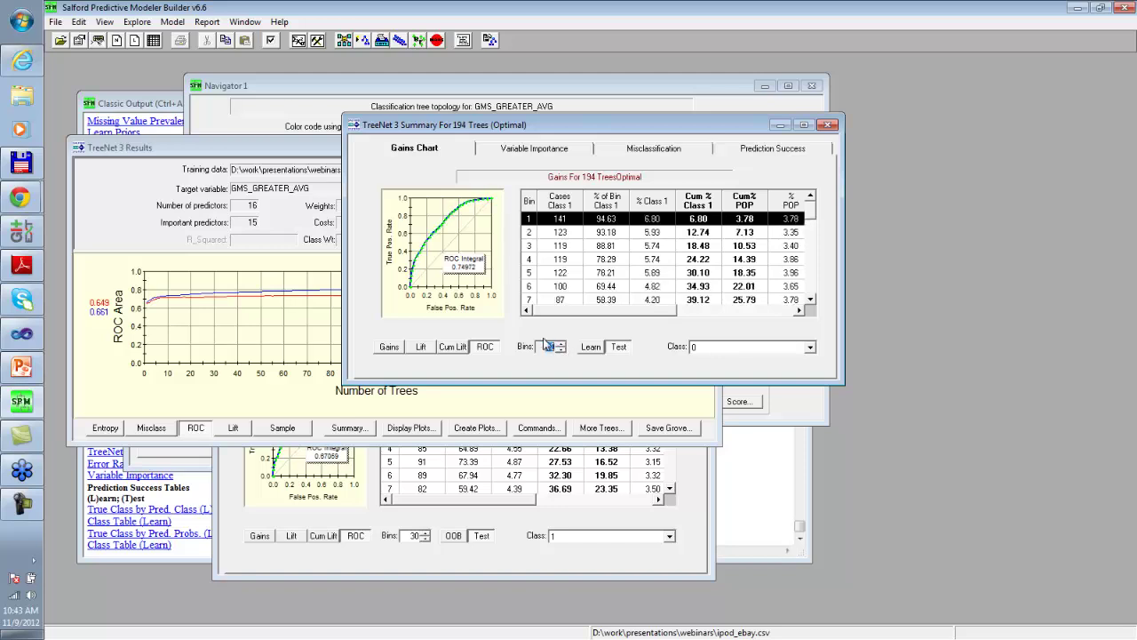
Overlay the ROC curves of all available models, Navigator 1, Random Forests 2 and TreeNet 3, in one chart.
{"action": "left_click", "coordinate": [104, 22]}
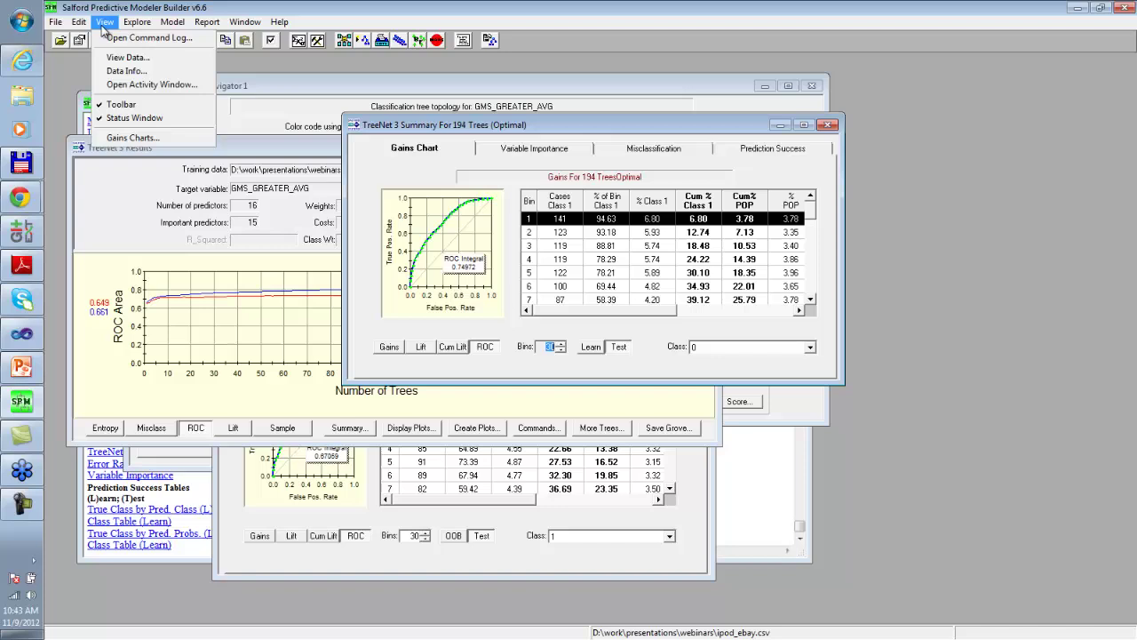
{"action": "left_click", "coordinate": [147, 142]}
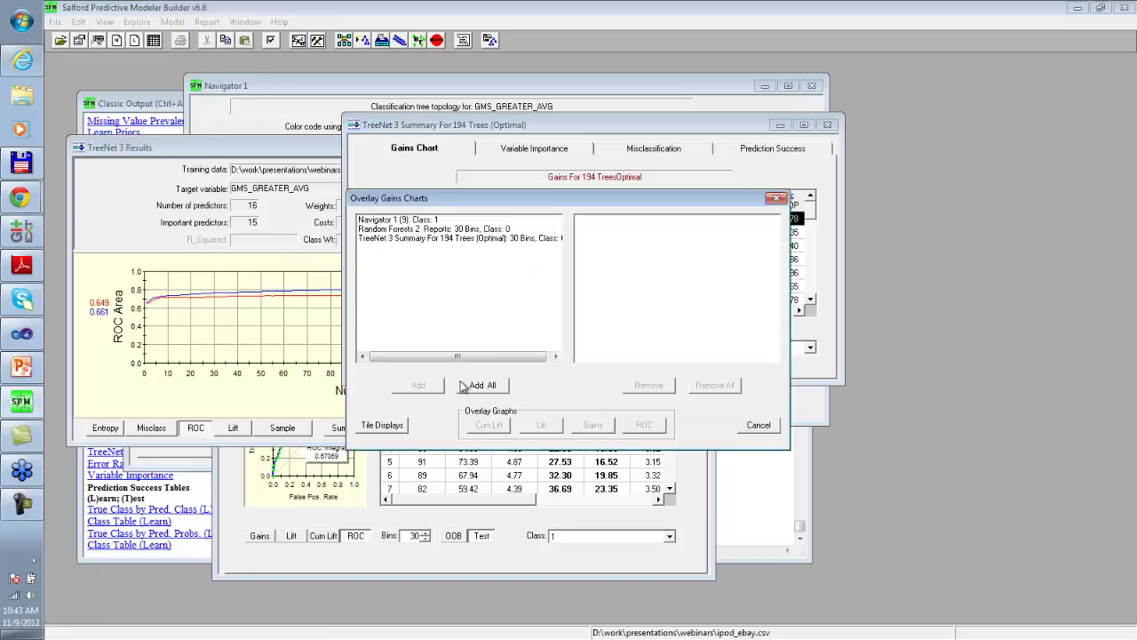
{"action": "left_click", "coordinate": [487, 385]}
{"action": "left_click", "coordinate": [644, 424]}
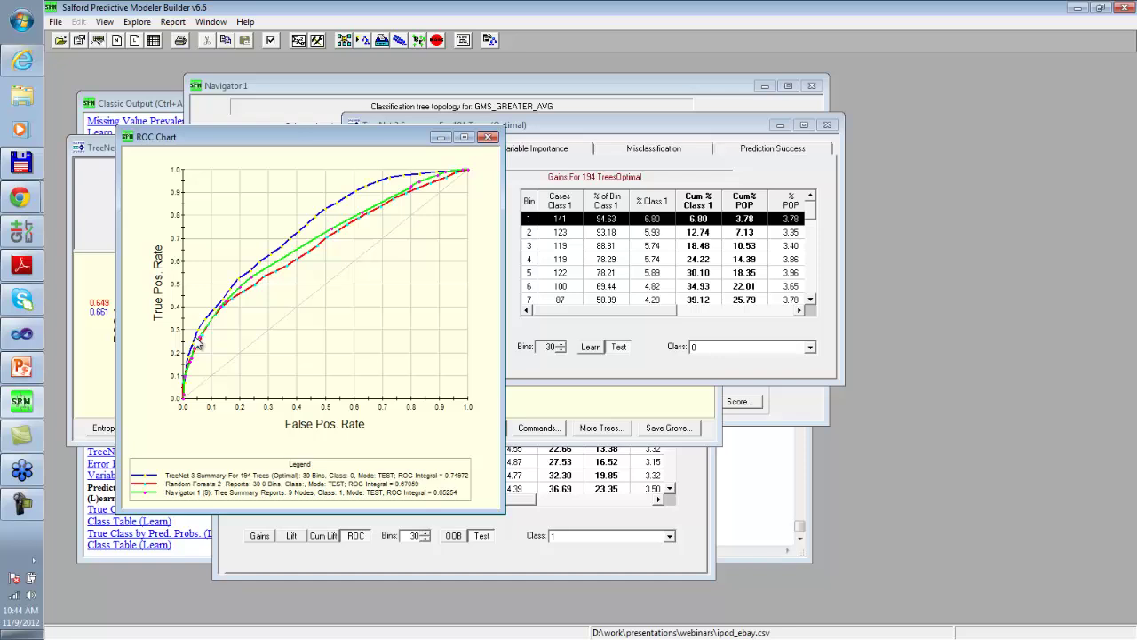
Move the ROC chart clear of the TreeNet summary and display the summary's variable importance ranking.
{"action": "left_click_drag", "start_coordinate": [317, 138], "coordinate": [305, 222]}
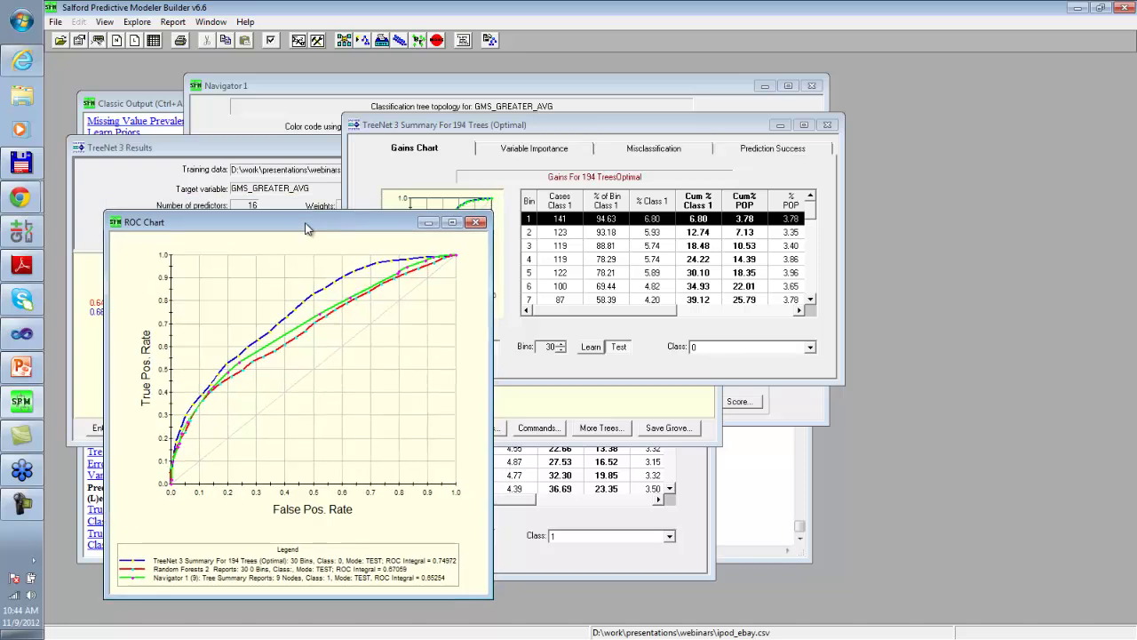
{"action": "left_click", "coordinate": [568, 125]}
{"action": "left_click", "coordinate": [550, 150]}
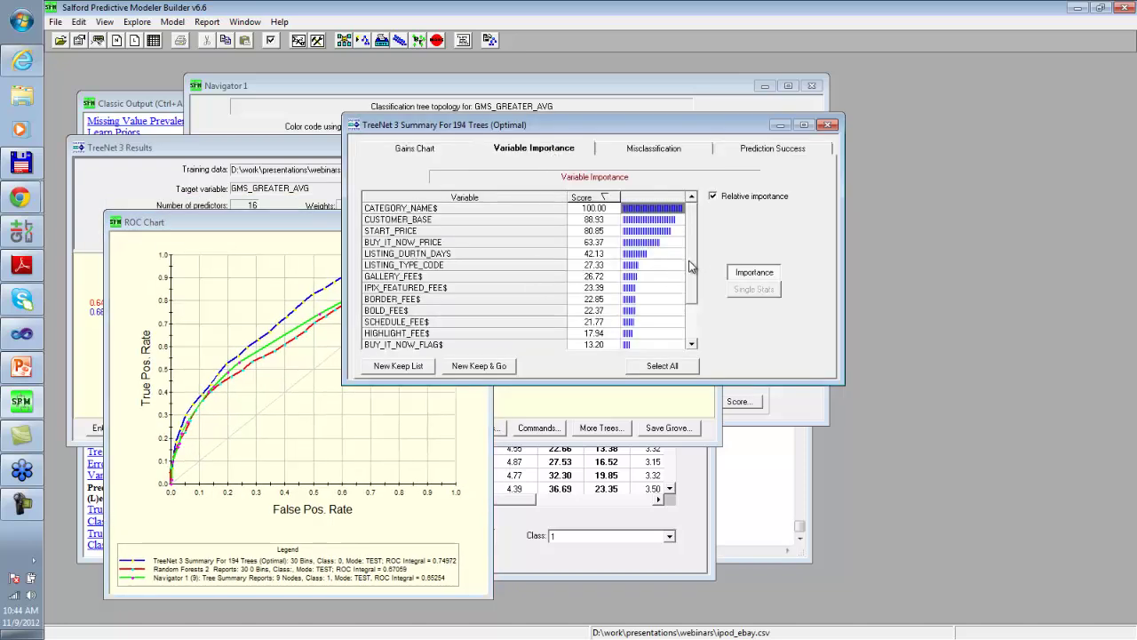